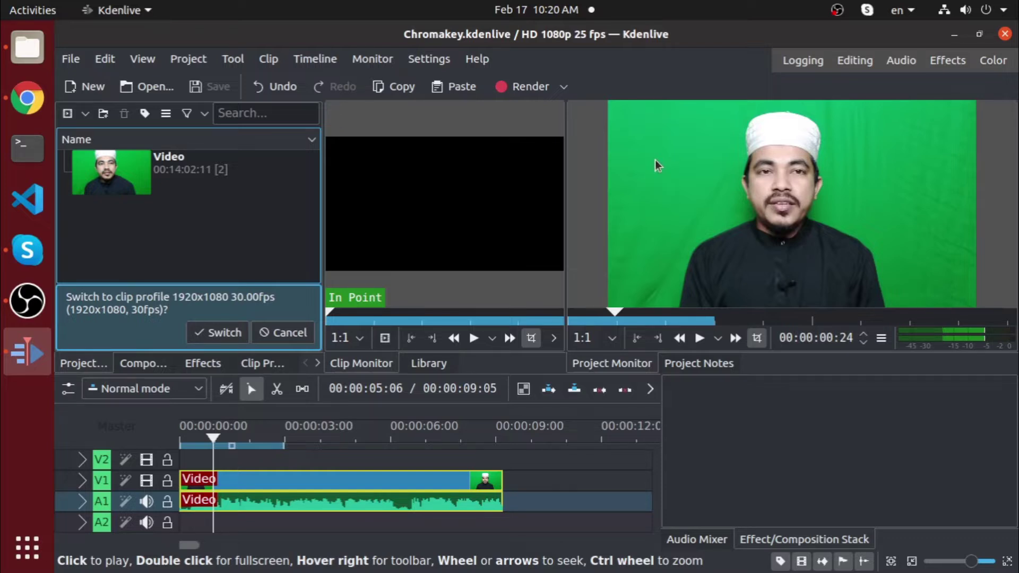
- Import Background image.jpg from the Background image folder in the file manager and place it at the start of track V2
left_click(28, 48)
left_click_drag(603, 89, 212, 450)
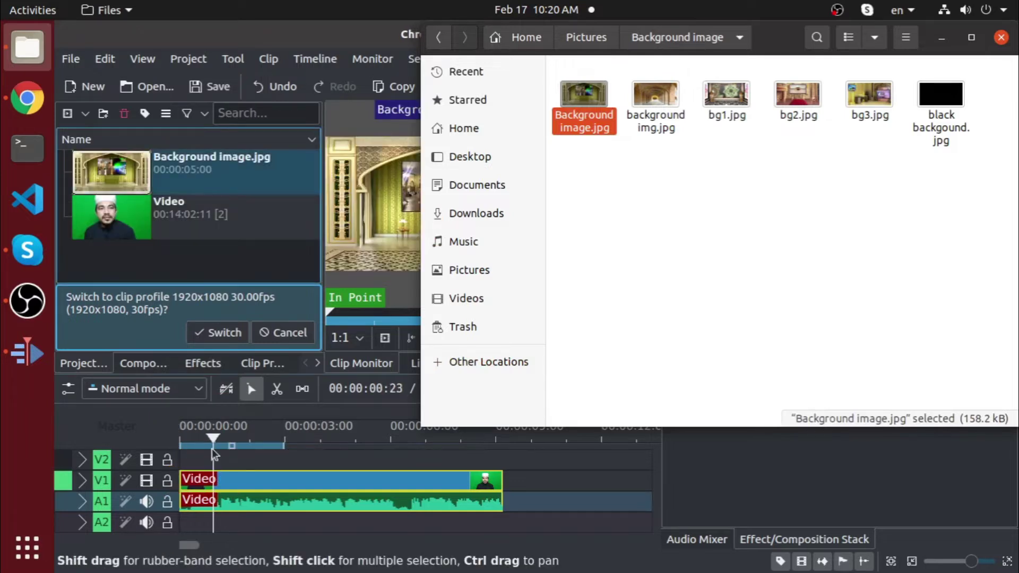
left_click(942, 37)
left_click_drag(188, 161, 153, 447)
left_click_drag(216, 466, 202, 467)
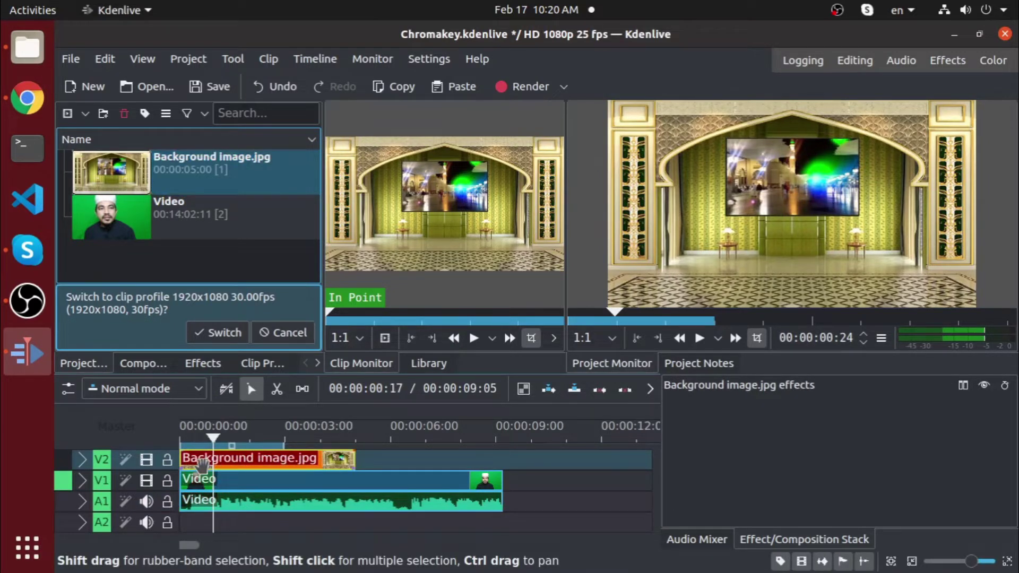
- Ungroup the Video clip from its audio and move only the video part to track V2, after the background image
left_click(267, 480, "shift")
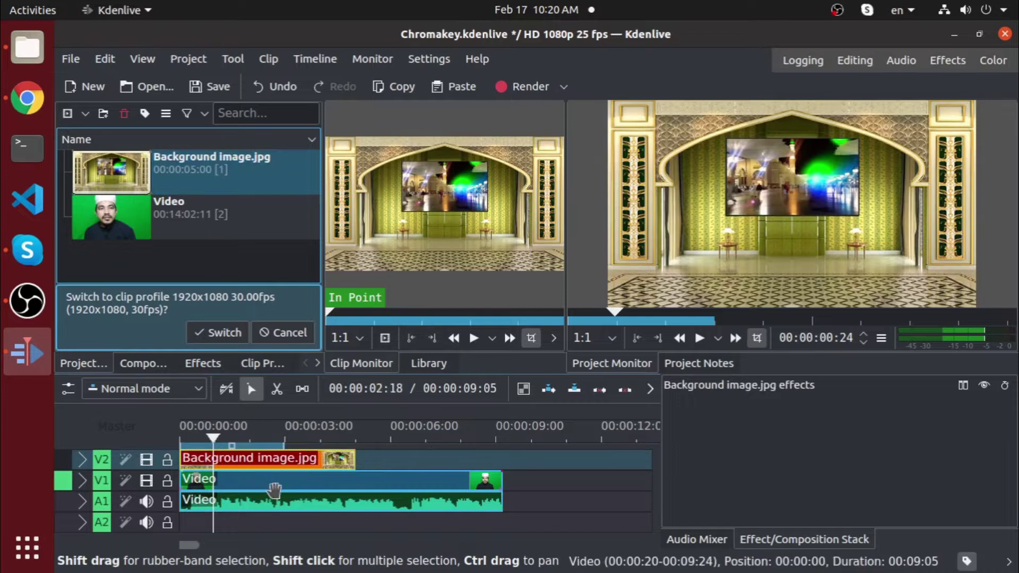
right_click(275, 488)
left_click(345, 190)
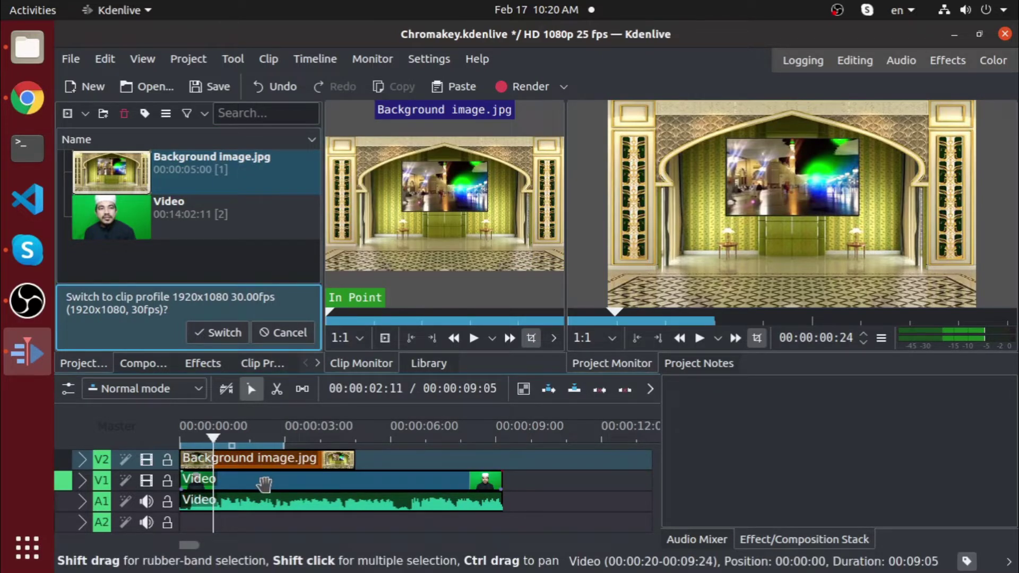
left_click_drag(265, 484, 456, 454)
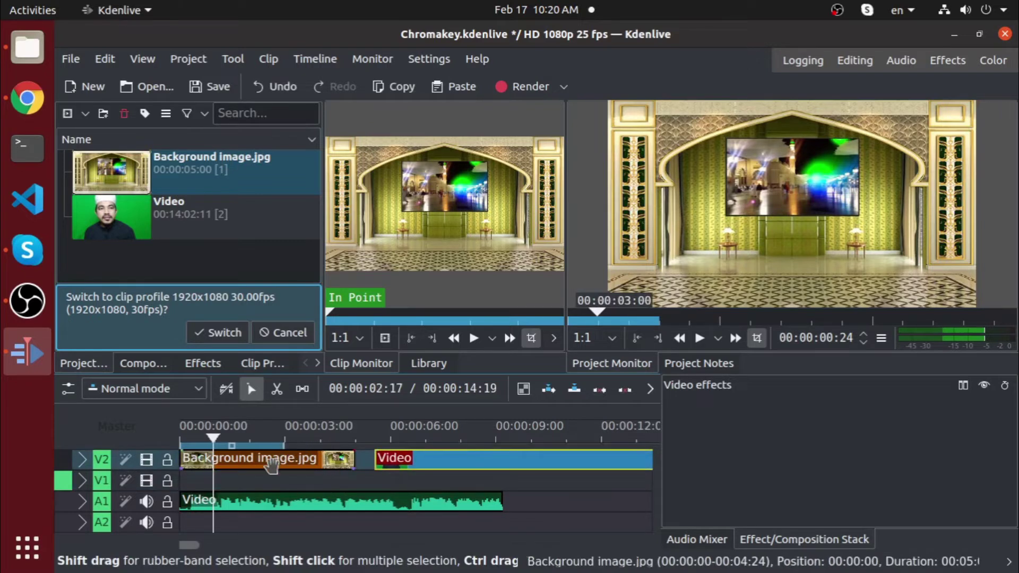
- Move Background image.jpg to the start of track V1 and shift the Video clip to the start of track V2
key("ctrl+z")
key("ctrl+z")
key("ctrl+z")
key("ctrl+z")
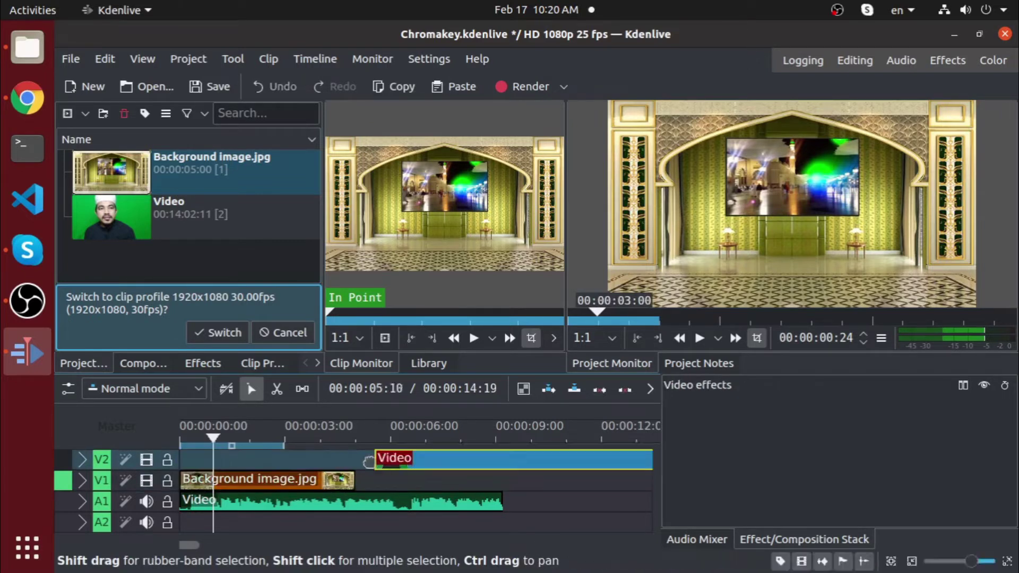
- Extend Background image.jpg on track V1 to the end of the Video clip and save the project
left_click_drag(353, 480, 501, 481)
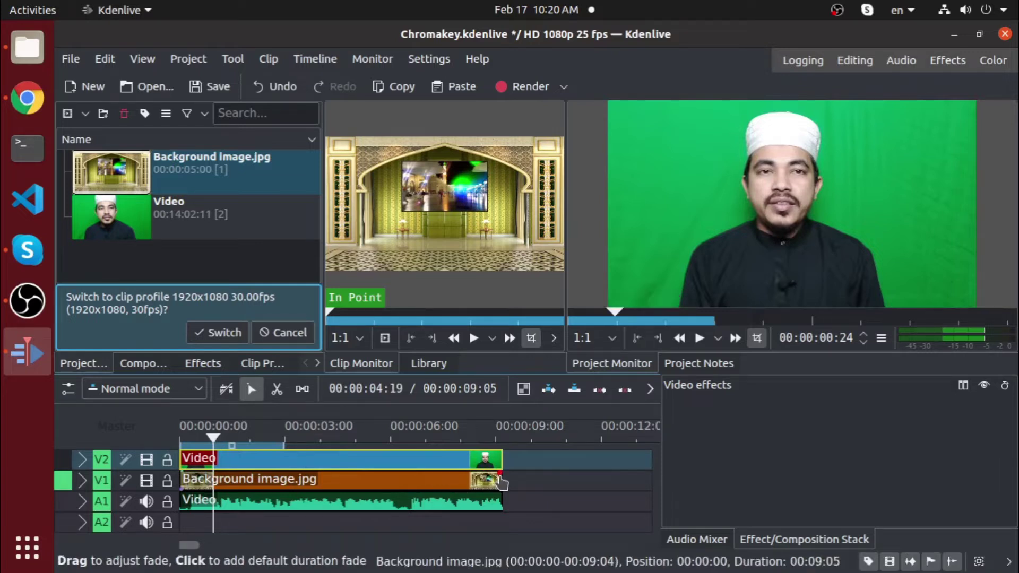
key("ctrl+s")
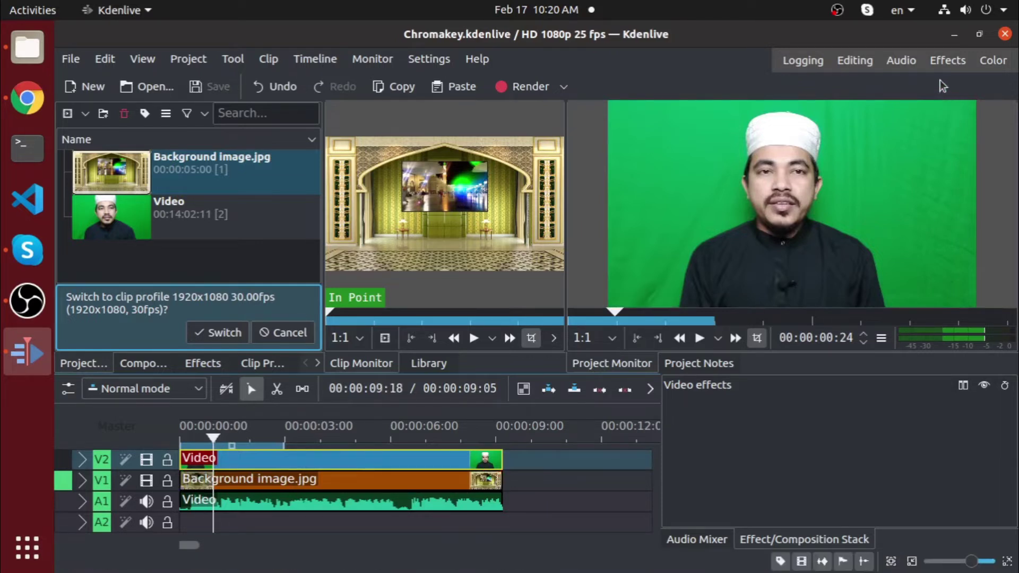
- Switch to the Effects layout, find the Chroma Key: Advanced effect and apply it to the Video clip on V2
left_click(947, 64)
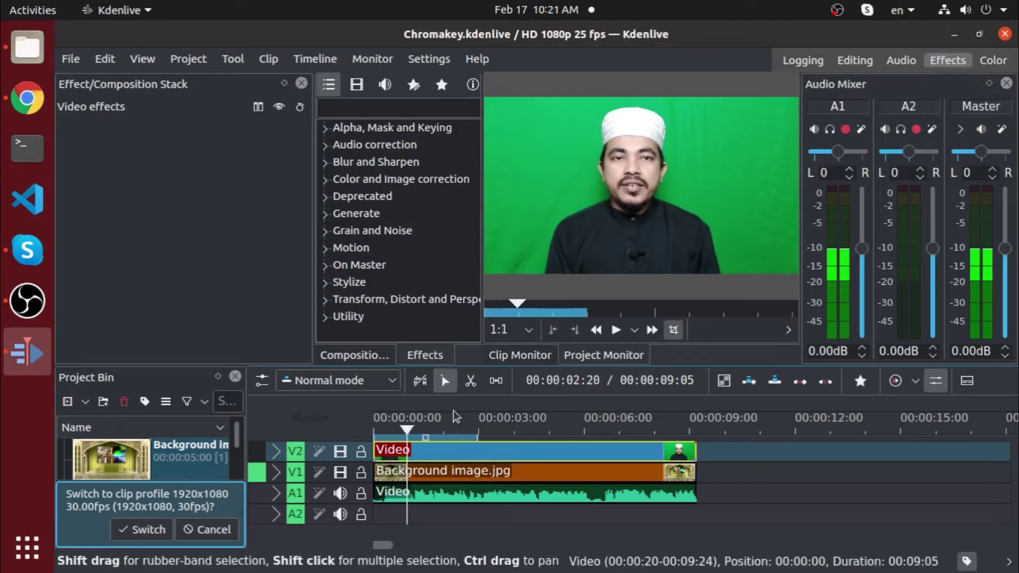
left_click(365, 110)
type("chr")
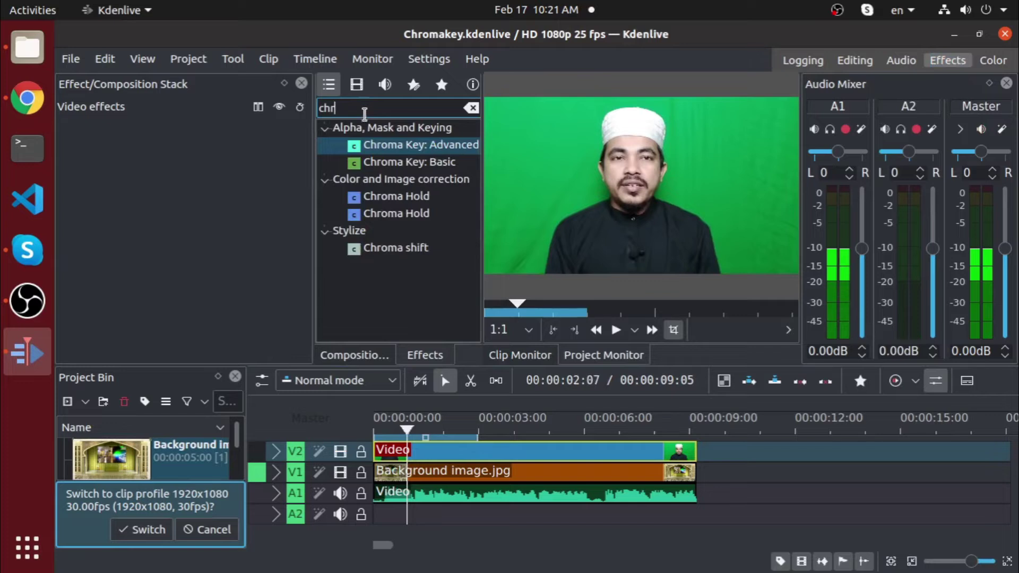
left_click(405, 145)
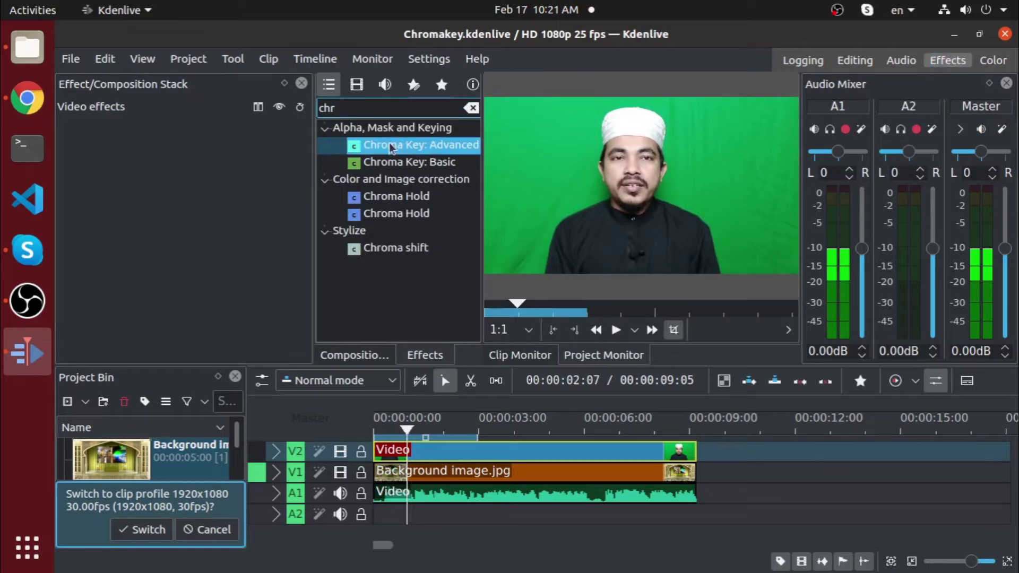
left_click(395, 162)
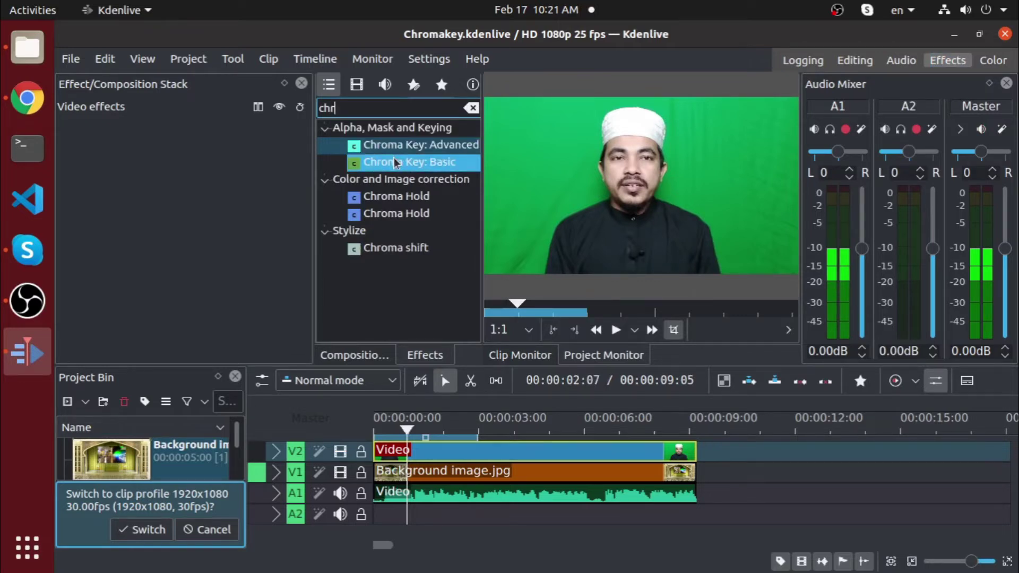
left_click(393, 146)
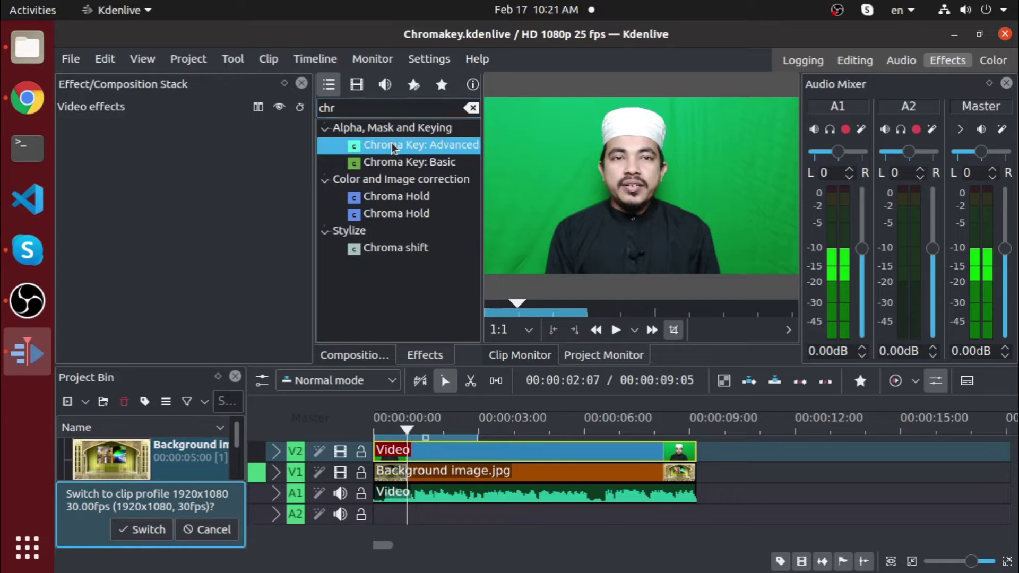
left_click_drag(393, 146, 438, 451)
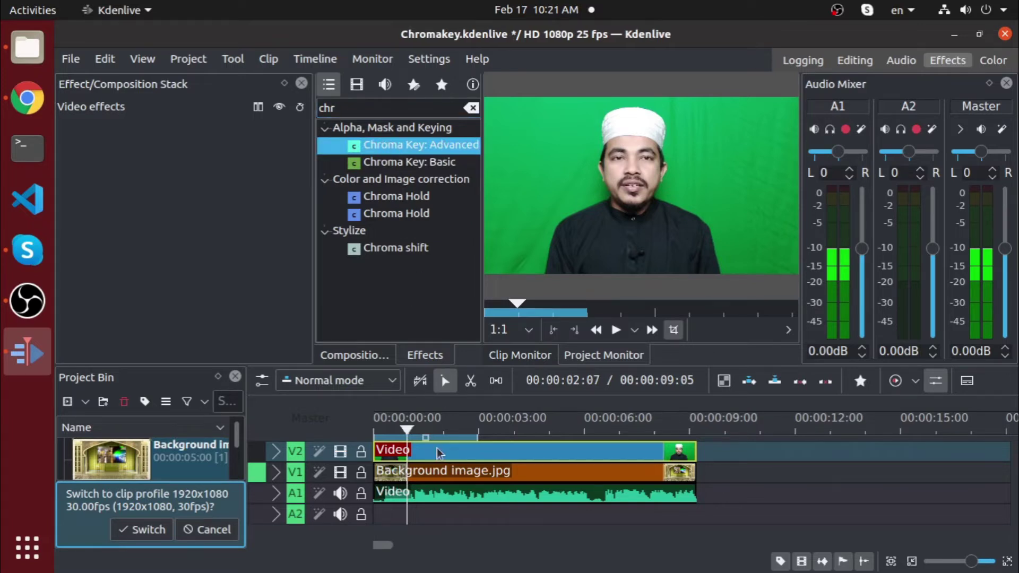
- Widen the effect settings, close the audio mixer and sample the green backdrop in the preview as the key color
left_click_drag(313, 209, 369, 208)
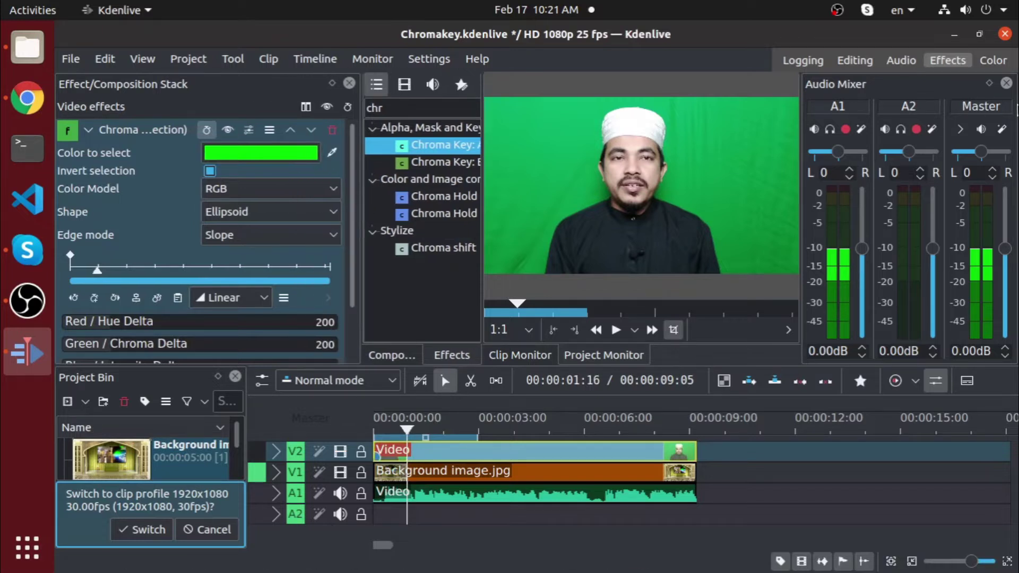
left_click(1006, 83)
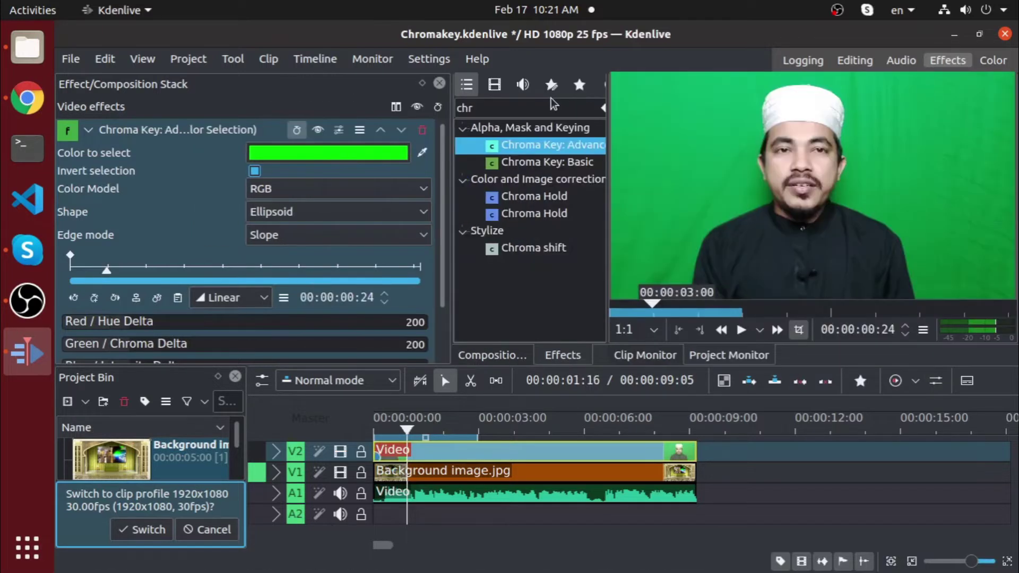
left_click(423, 154)
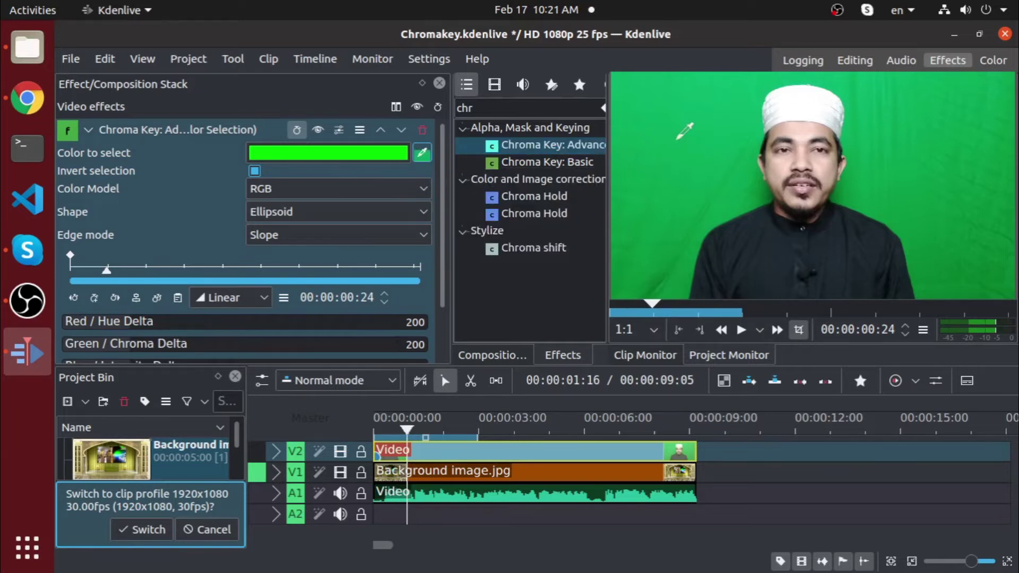
left_click(677, 139)
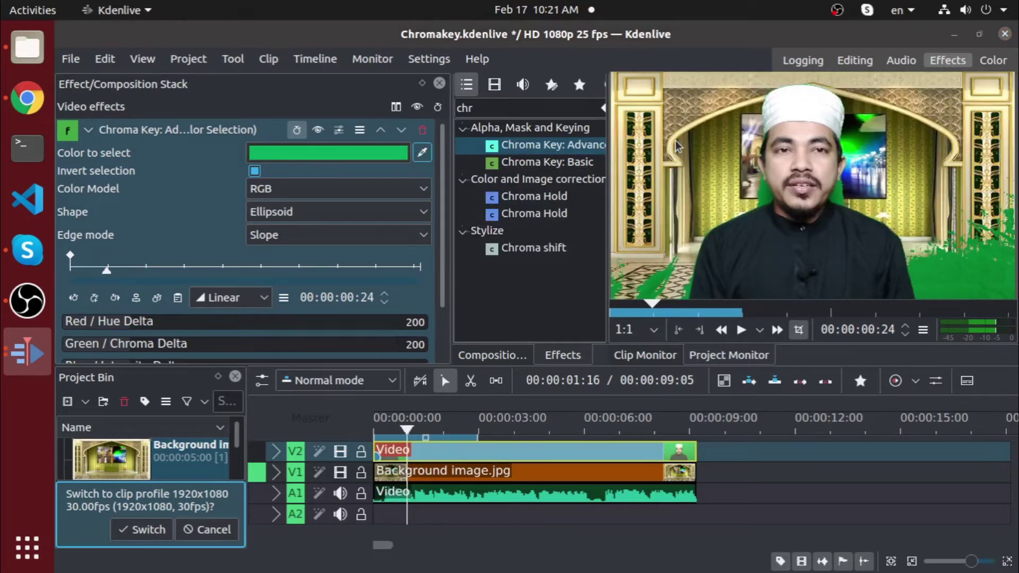
left_click_drag(607, 169, 563, 171)
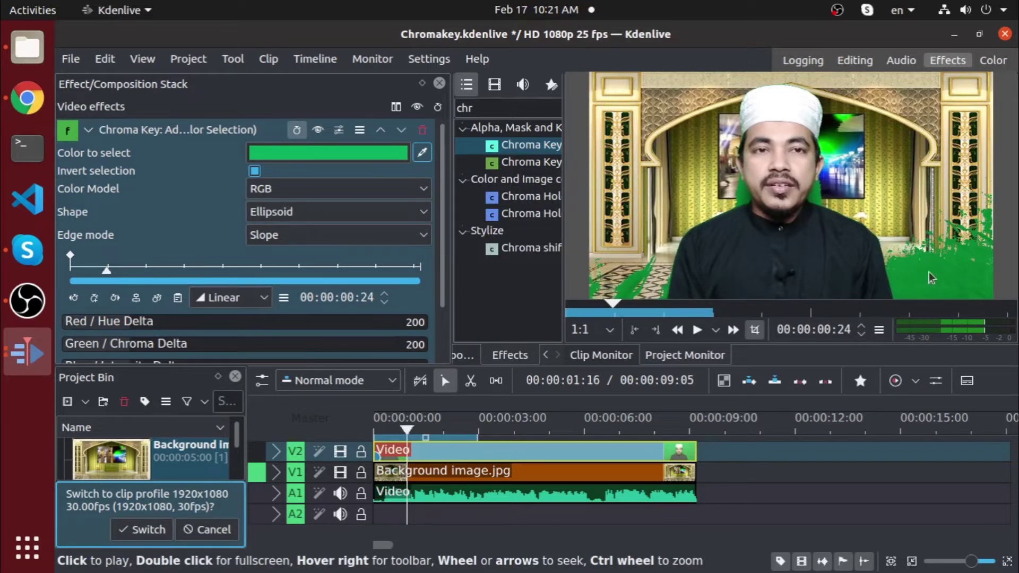
- Set the chroma key's color model to ABI and its shape to Box
left_click(422, 192)
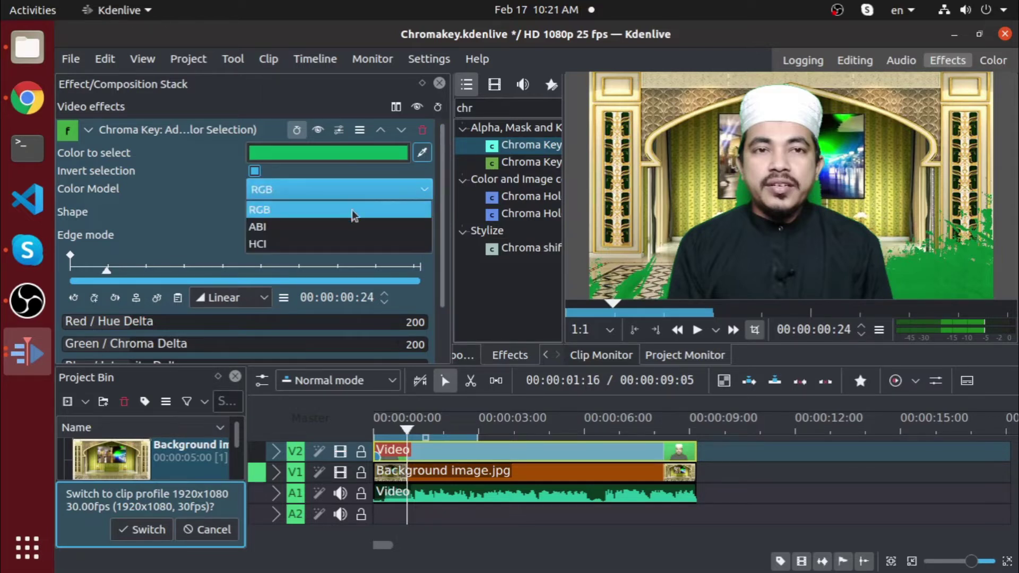
left_click(341, 225)
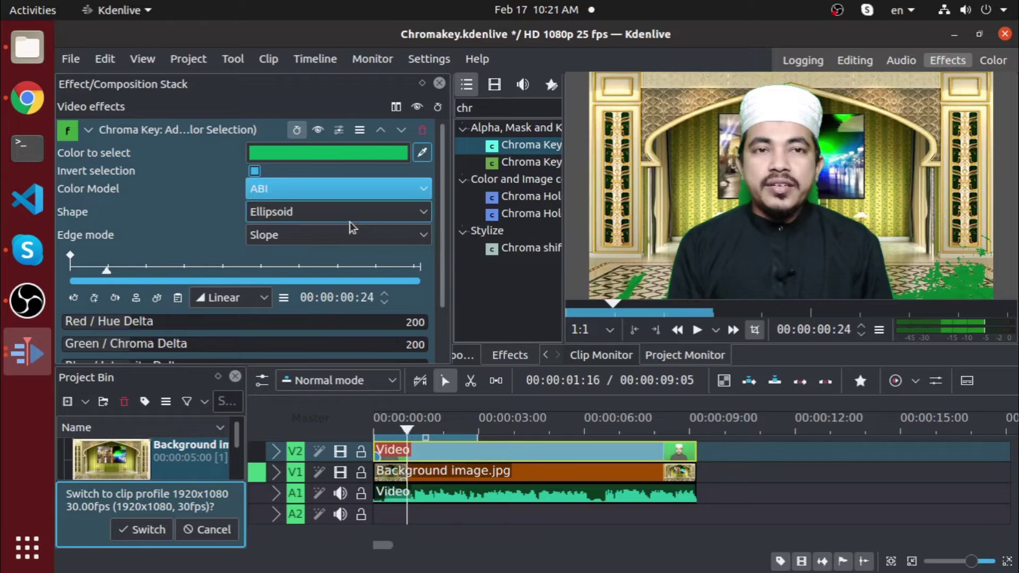
left_click(421, 214)
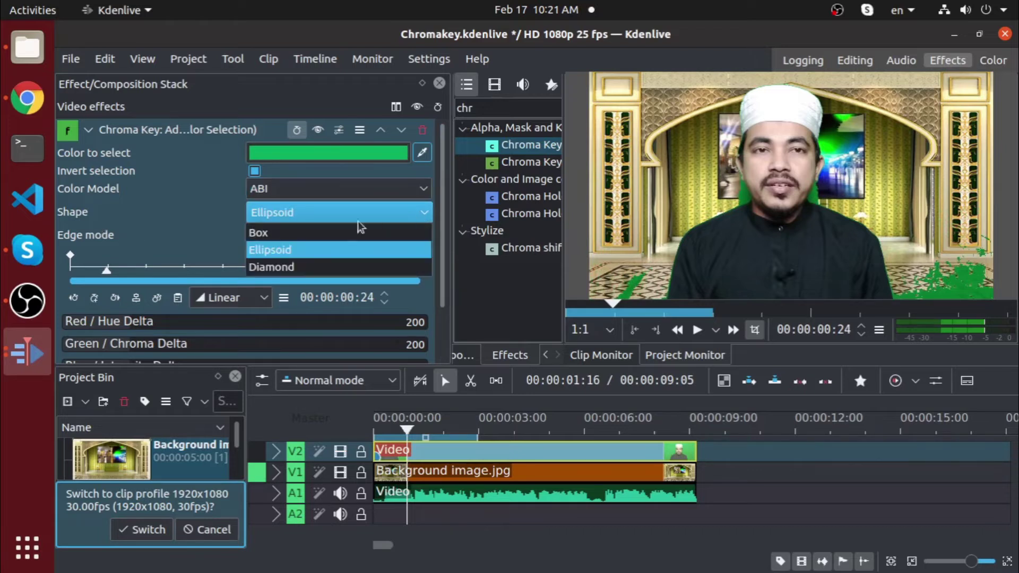
left_click(315, 230)
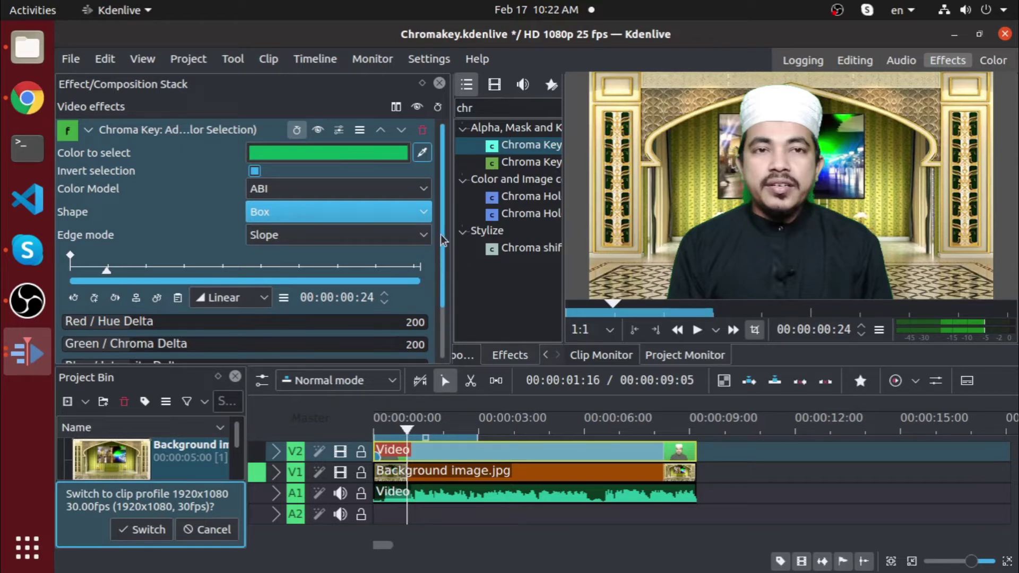
- Set the chroma key's Red / Hue Delta to 430, Green / Chroma Delta to 202 and Blue / Intensity Delta to 1000
scroll(212, 292, "down", 3)
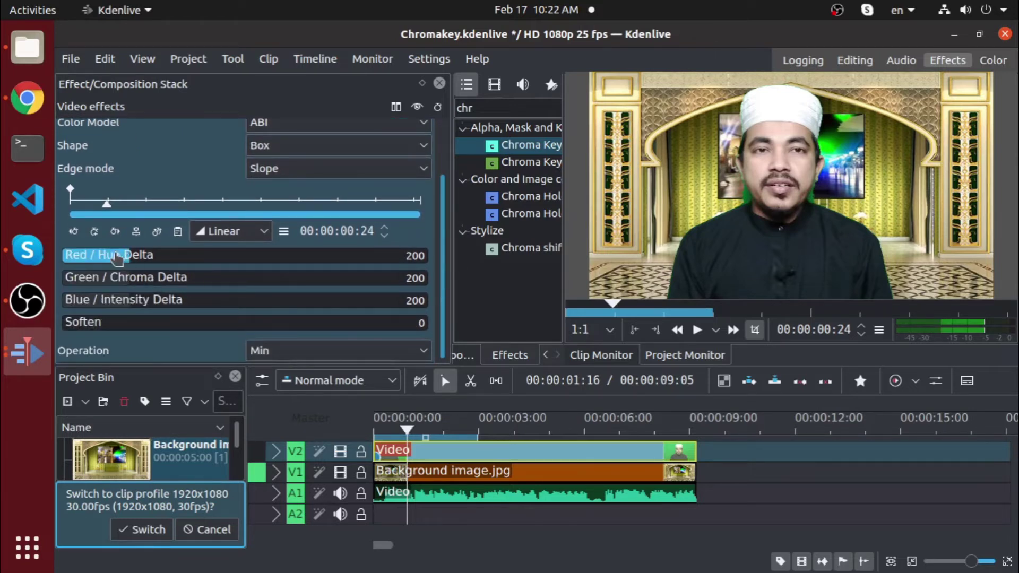
left_click_drag(128, 259, 207, 263)
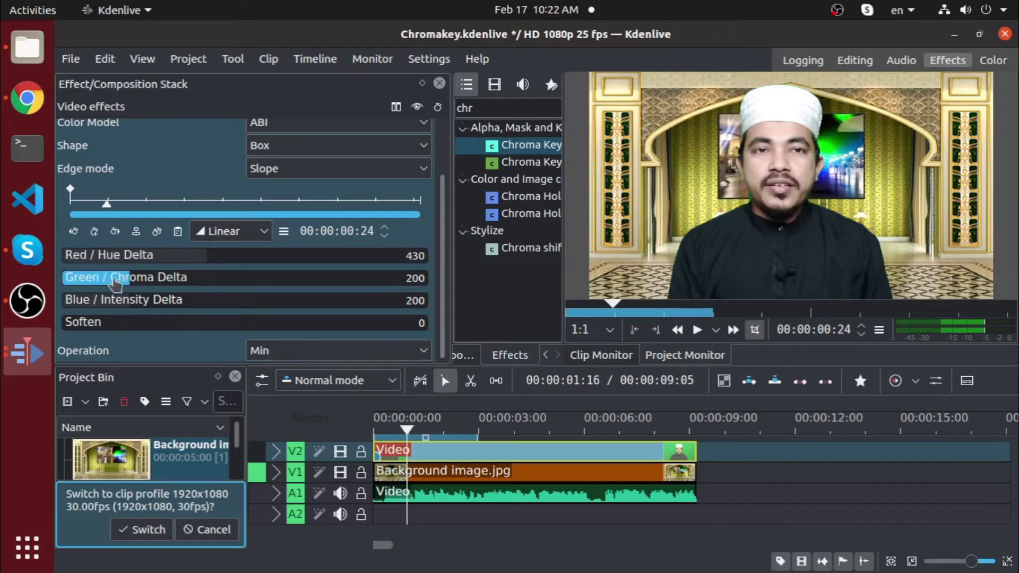
mouse_move(127, 278)
left_mouse_down()
mouse_move(151, 275)
mouse_move(130, 273)
left_mouse_up()
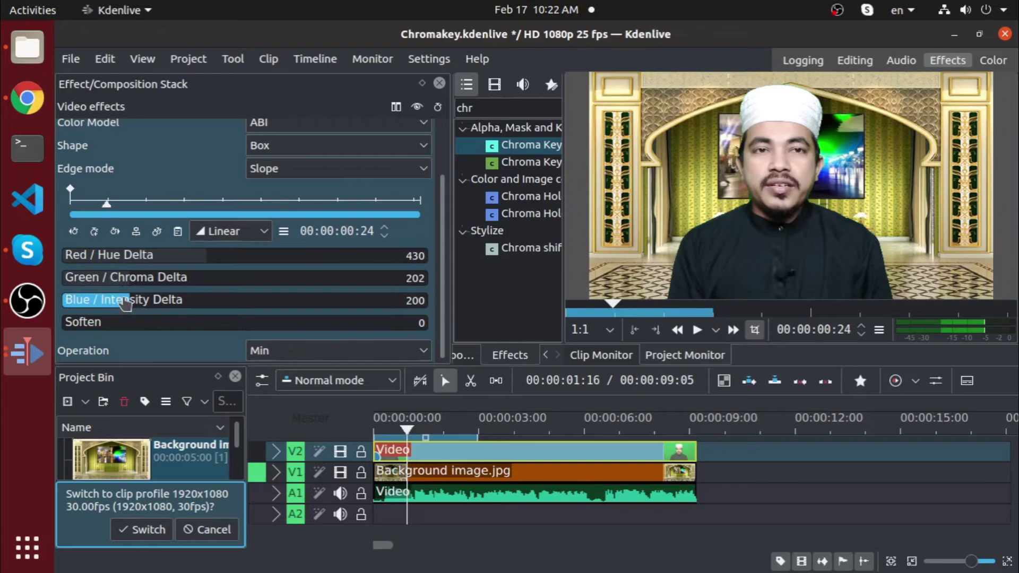
left_click_drag(124, 303, 405, 300)
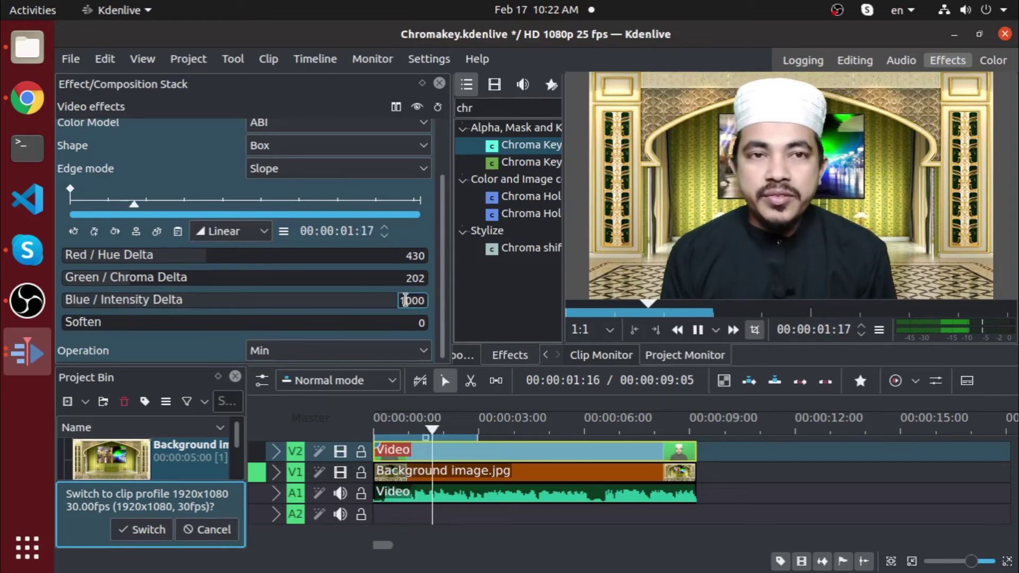
- Stop the preview playback, return to the Editing layout and set the playhead to 00:00:01:07
key("space")
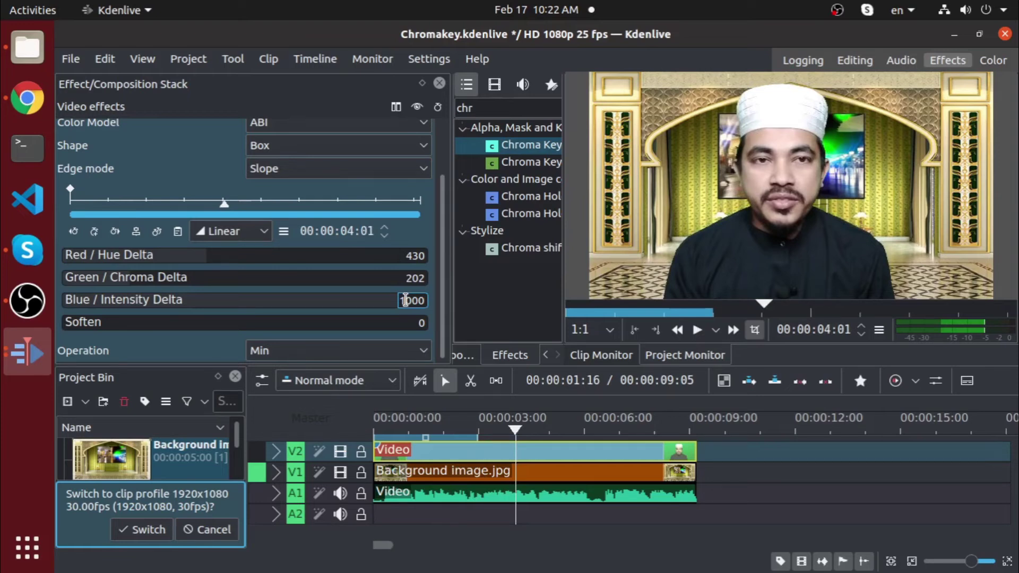
left_click(851, 61)
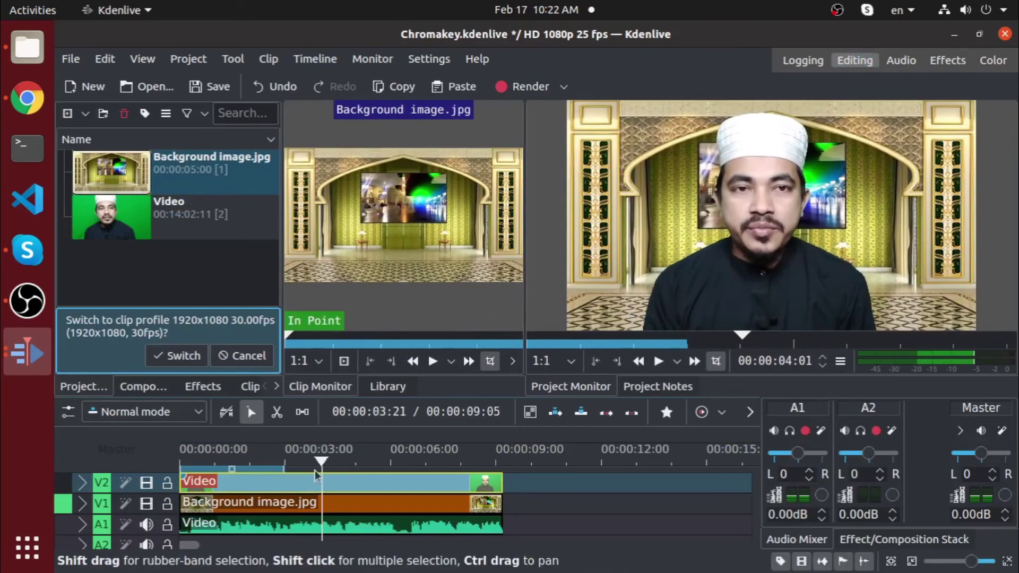
left_click(236, 460)
left_click(224, 459)
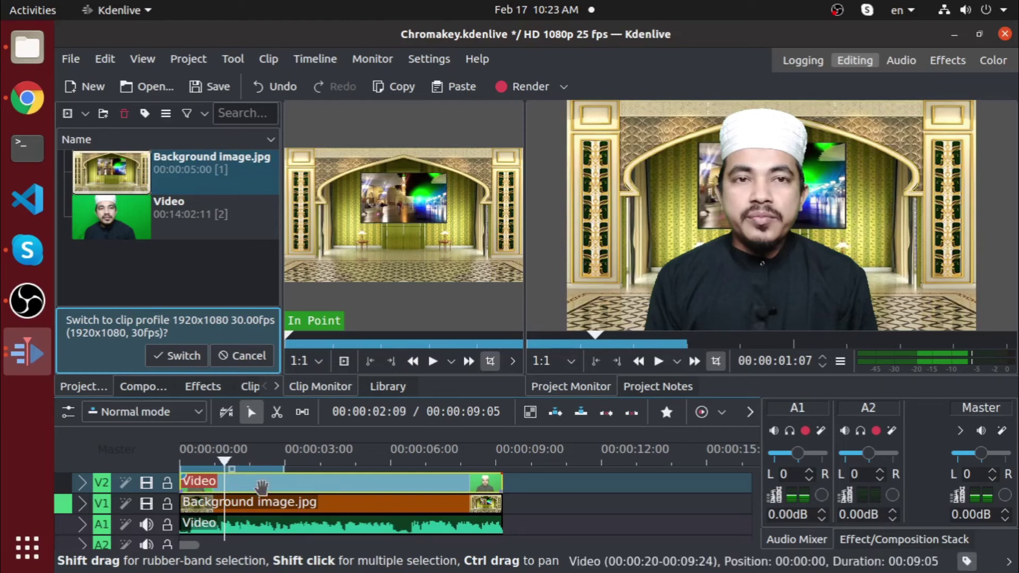
- Review the chroma key settings of the Video clip, including its delta values, and the effects of the Background image.jpg clip
left_click(262, 487)
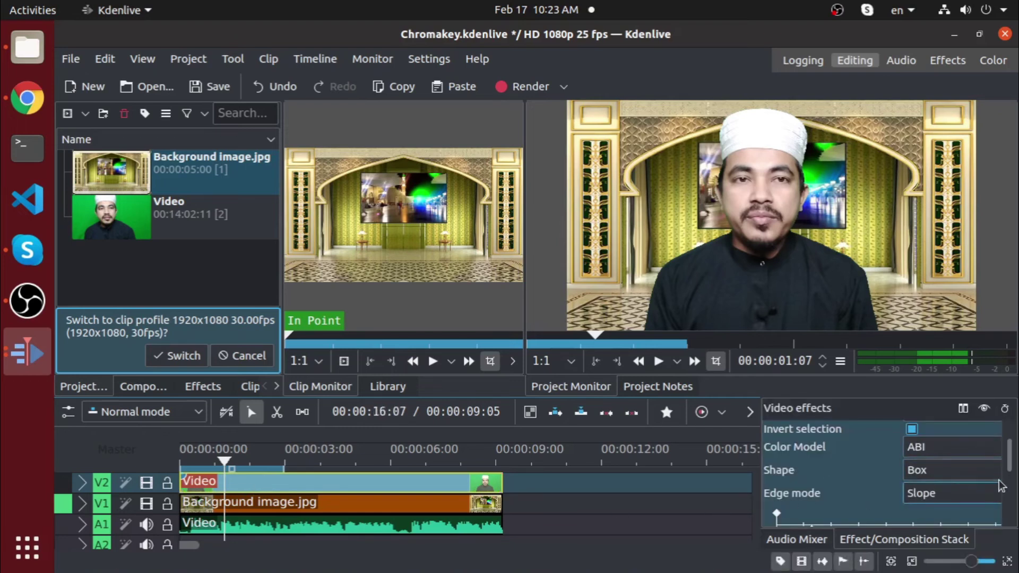
left_click_drag(753, 455, 658, 455)
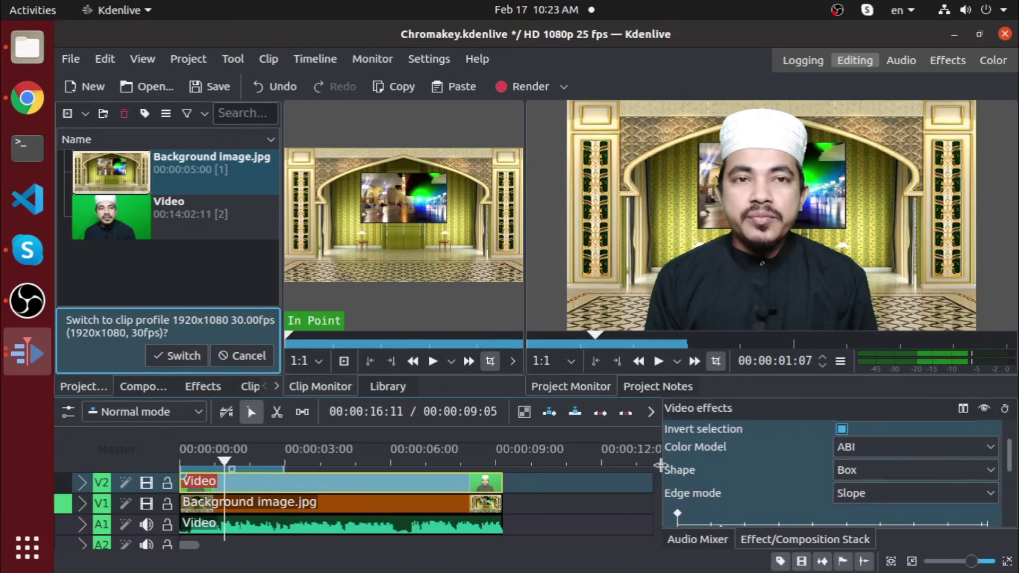
scroll(1009, 471, "down", 2)
scroll(1010, 471, "down", 4)
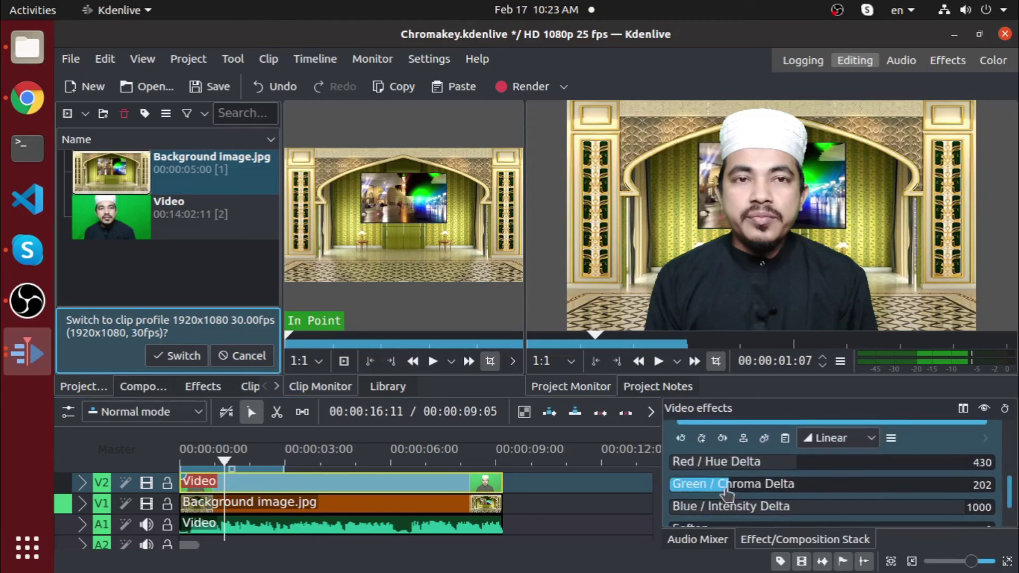
left_click_drag(725, 492, 730, 495)
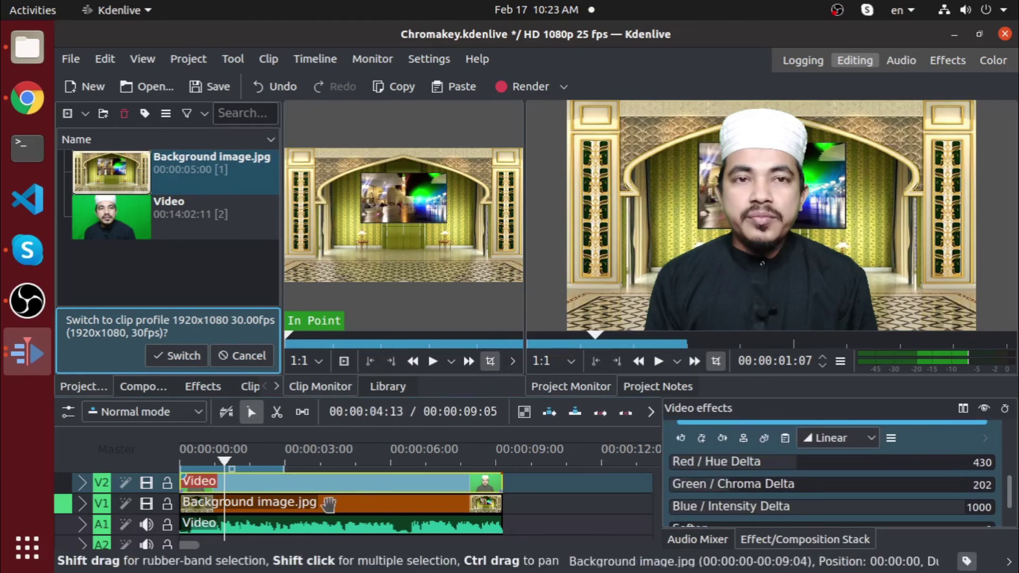
left_click(328, 507)
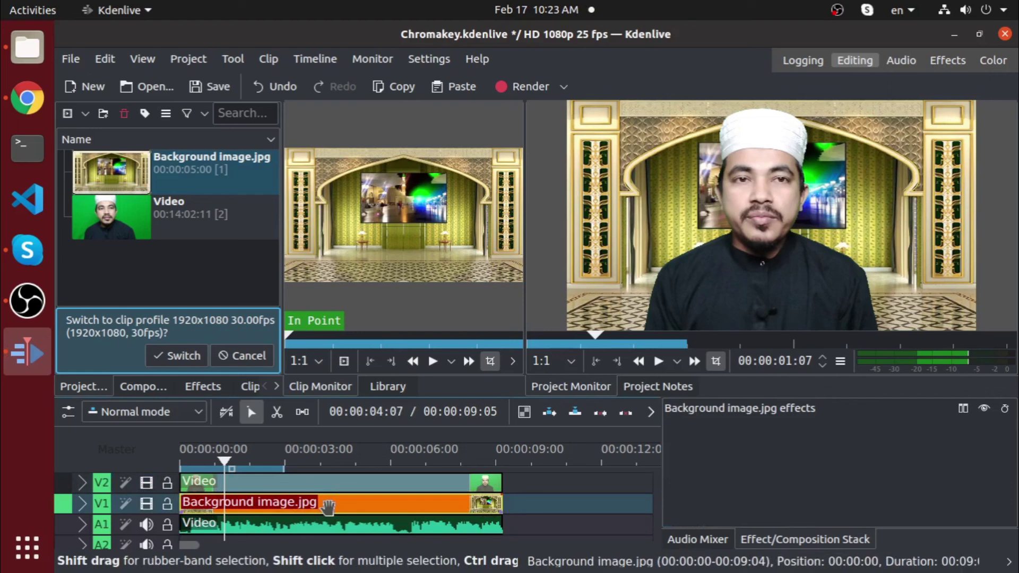